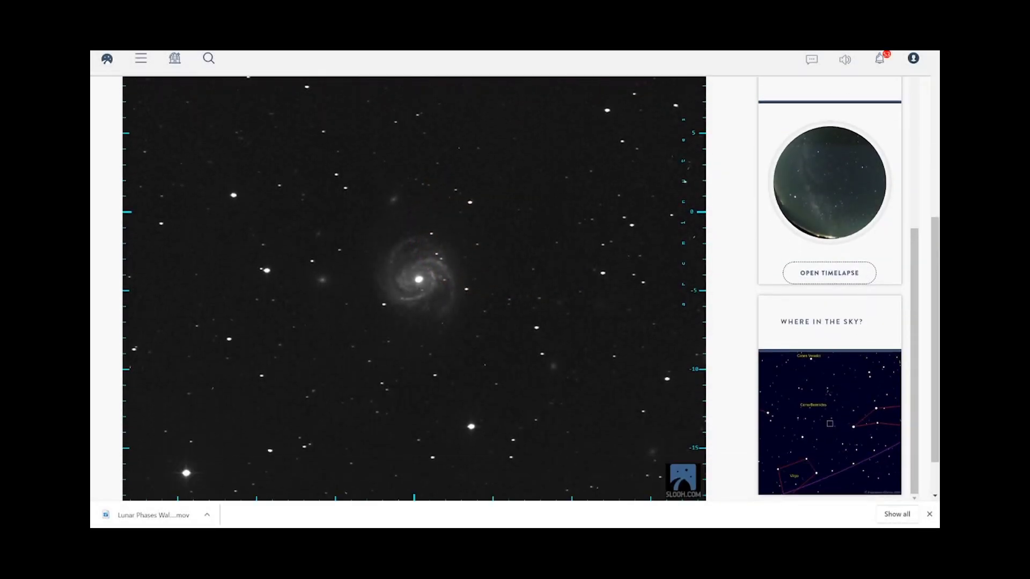
Scroll the M100 live view page to see its object card, All Sky Camera and Where in the Sky panels.
scroll(515, 290, "down", 2)
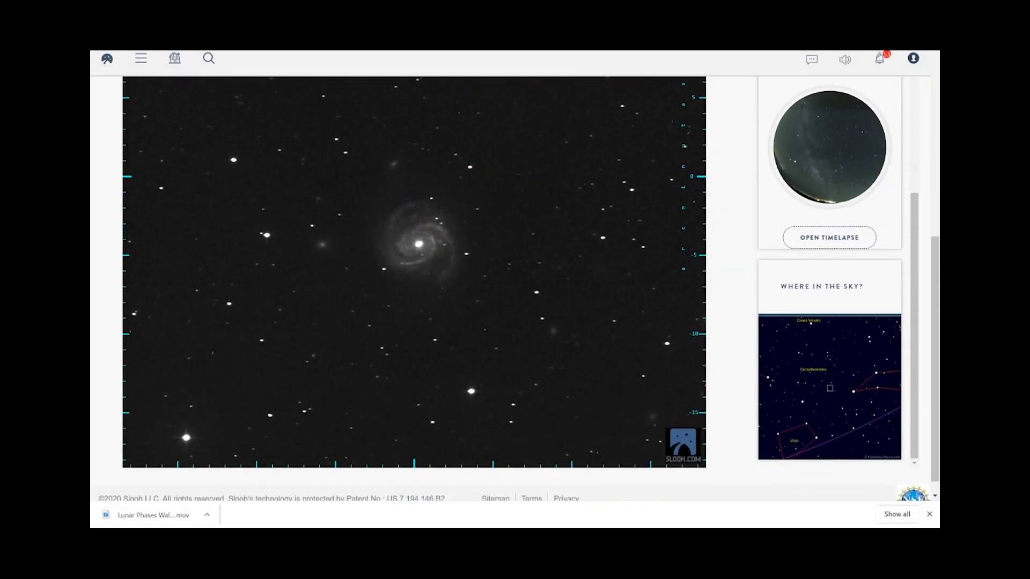
scroll(830, 273, "up", 2)
scroll(830, 274, "up", 2)
scroll(830, 274, "up", 2)
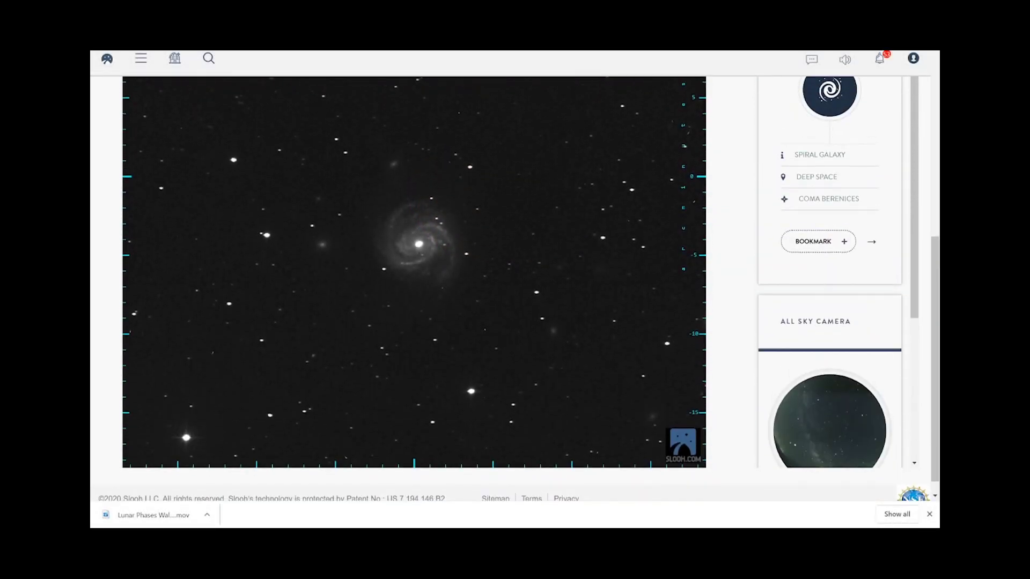
scroll(830, 274, "up", 2)
scroll(830, 268, "up", 2)
Choose an object category in Step 1 of the Set Up a Mission form.
scroll(515, 274, "up", 2)
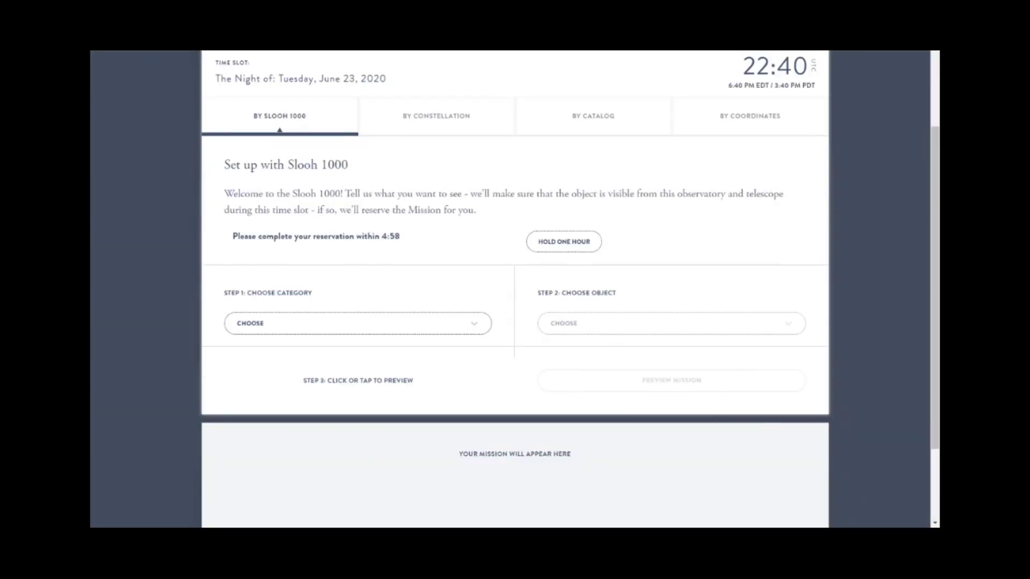
key("Down")
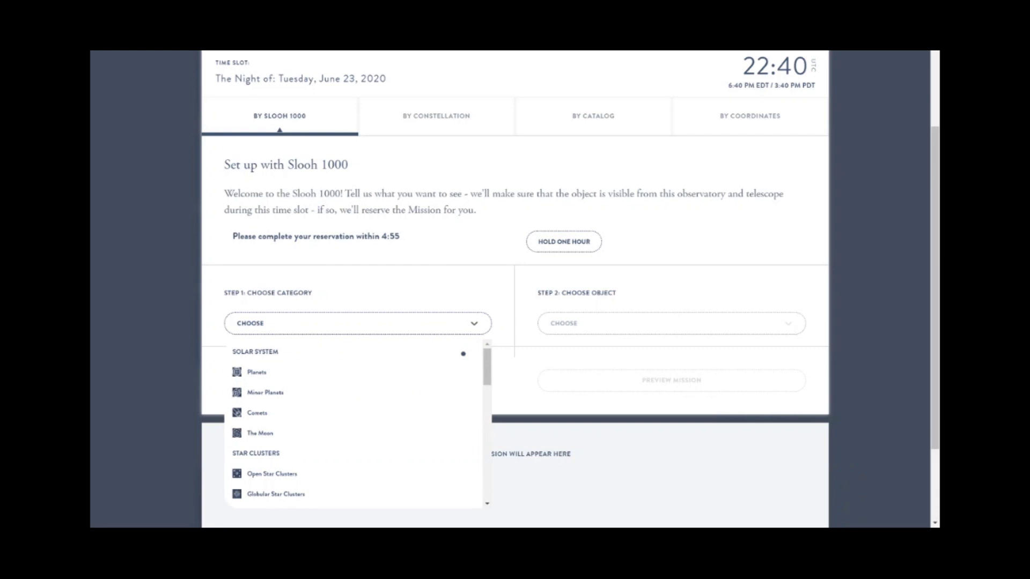
key("Return")
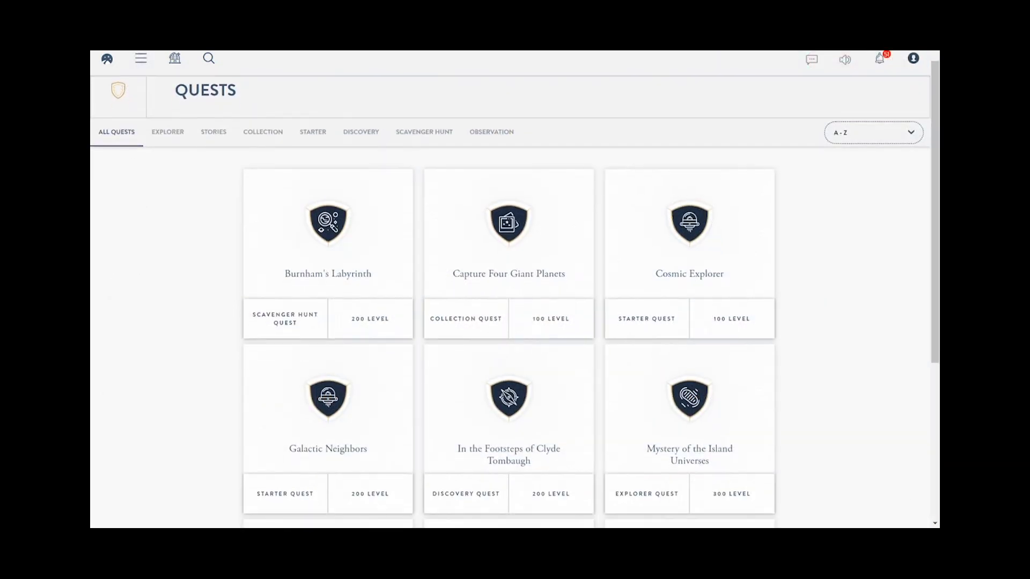
Scroll the quest grid past Galactic Neighbors and The Moon - Lunar Phases to the pagination.
scroll(515, 290, "down", 3)
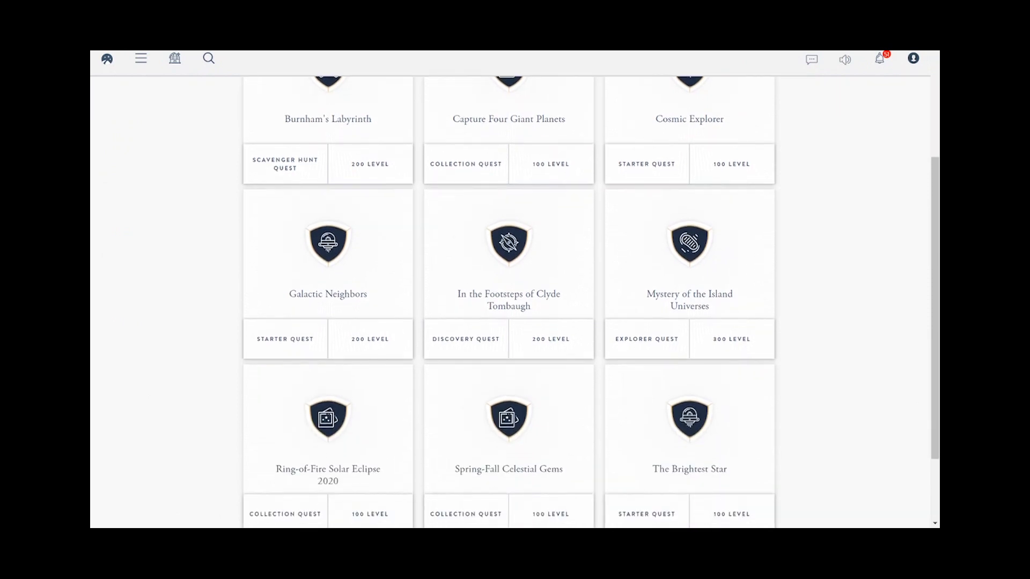
scroll(515, 290, "down", 2)
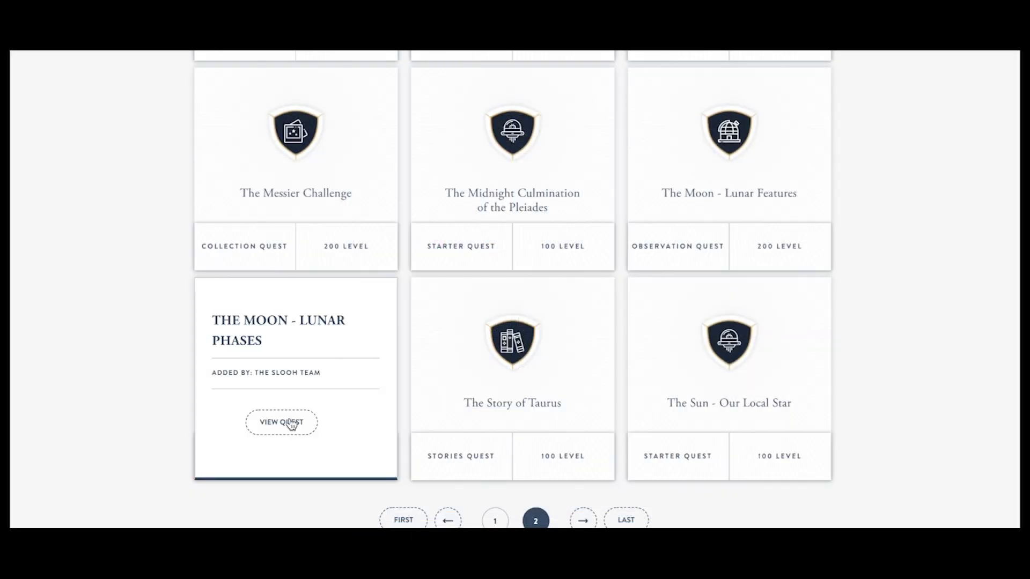
Open The Moon - Lunar Phases quest and scroll down to its steps.
left_click(292, 423)
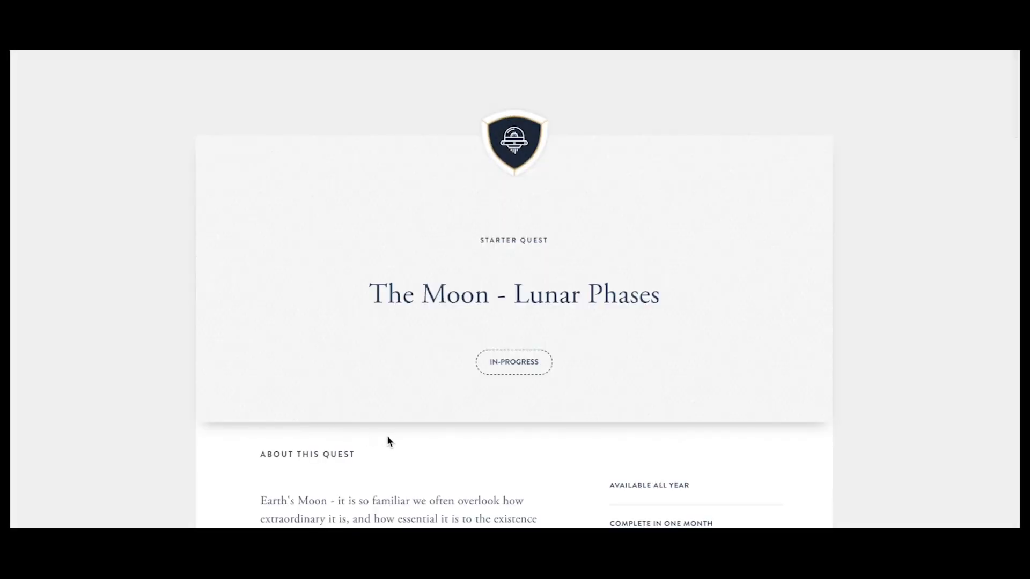
scroll(405, 442, "down", 2)
scroll(408, 429, "down", 1)
scroll(403, 413, "down", 3)
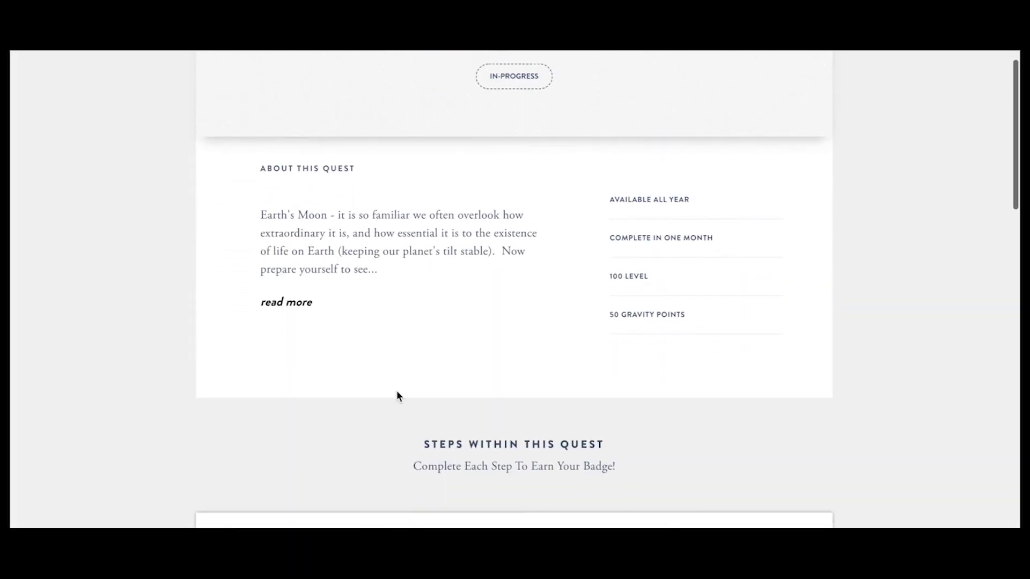
scroll(399, 400, "down", 2)
scroll(403, 410, "down", 3)
Prepare a Waxing Crescent Moon mission from that slot's image finder.
scroll(419, 408, "down", 1)
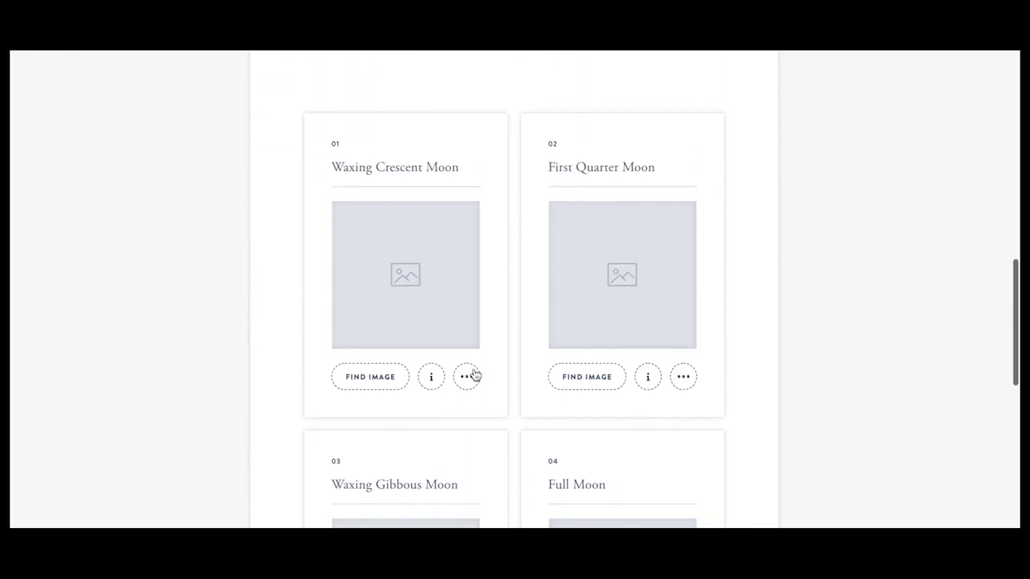
left_click(368, 373)
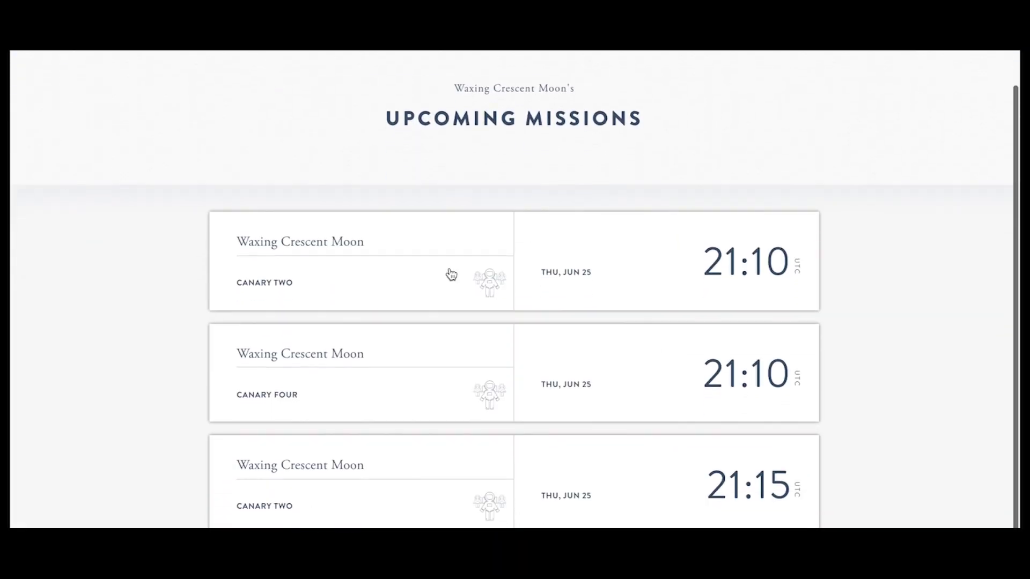
left_click(489, 276)
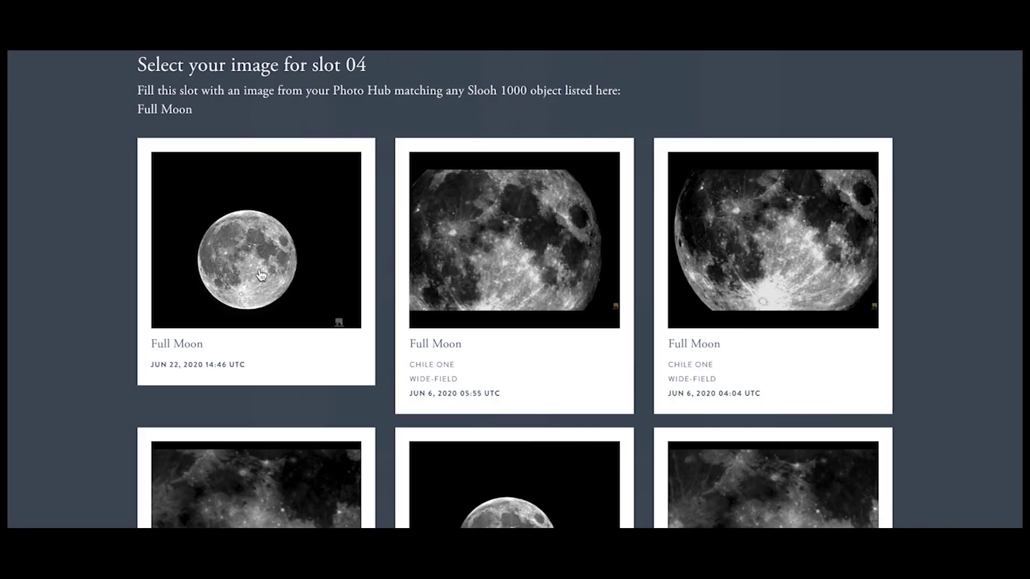
Fill slot 04 with the first Full Moon photo.
left_click(261, 275)
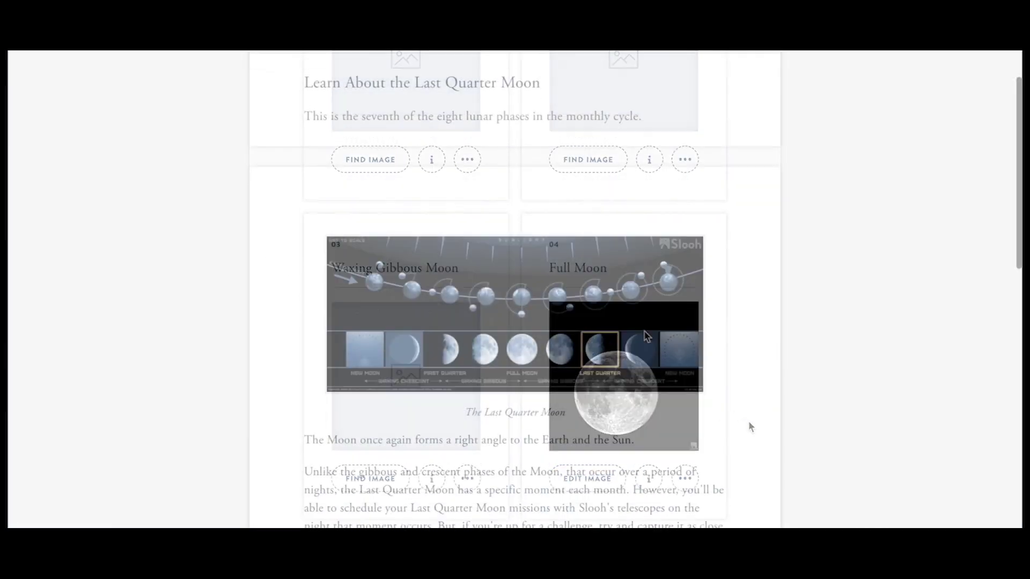
scroll(647, 336, "down", 3)
scroll(644, 331, "down", 1)
scroll(644, 329, "down", 5)
Answer the Last Quarter illumination quiz with 50%.
scroll(645, 336, "down", 1)
scroll(646, 335, "down", 4)
scroll(644, 333, "down", 2)
scroll(644, 336, "down", 2)
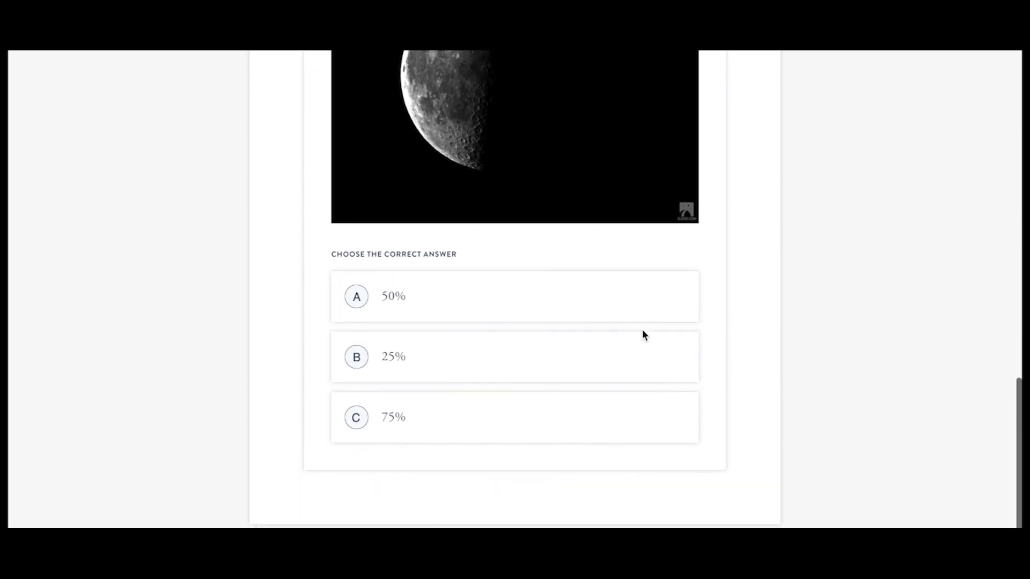
left_click(402, 299)
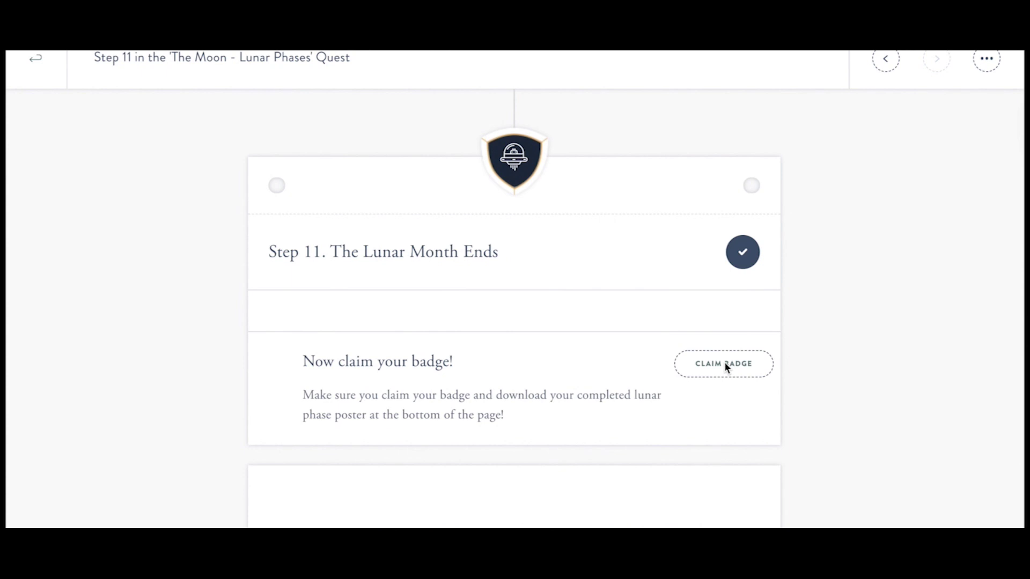
Claim the Lunar Phases badge and review the finished lunar poster.
left_click(726, 363)
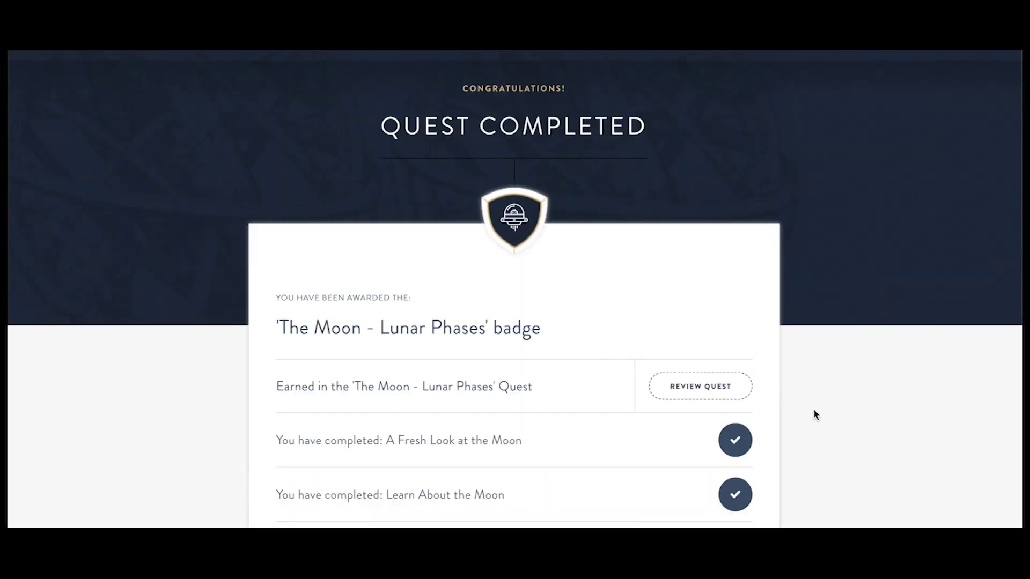
scroll(813, 411, "down", 1)
scroll(805, 409, "down", 3)
scroll(800, 407, "down", 3)
scroll(799, 407, "down", 1)
scroll(799, 409, "down", 5)
scroll(799, 409, "down", 2)
scroll(799, 408, "down", 3)
scroll(800, 409, "down", 1)
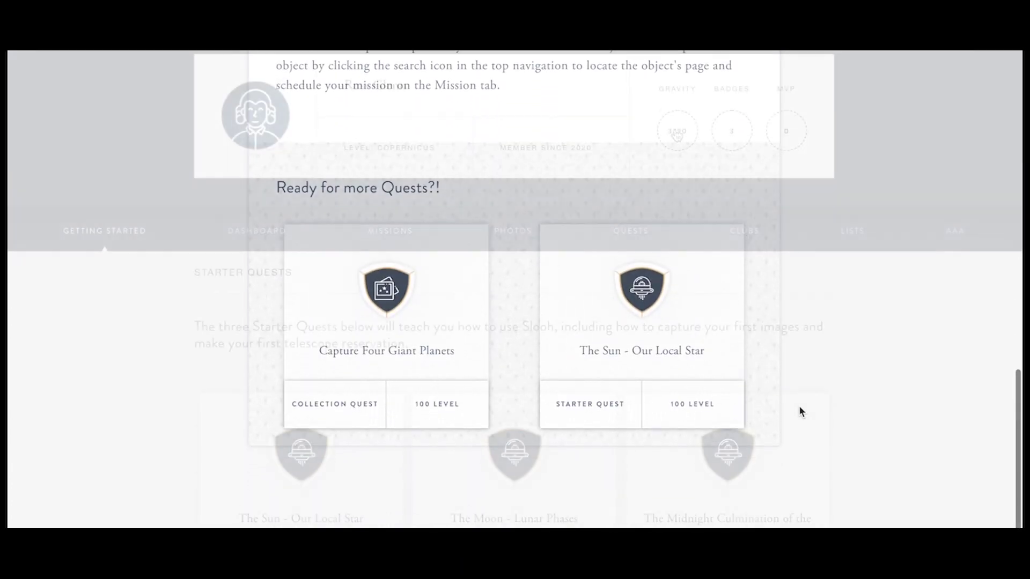
View the profile's Gravity score details and the list of earned badges.
left_click(677, 133)
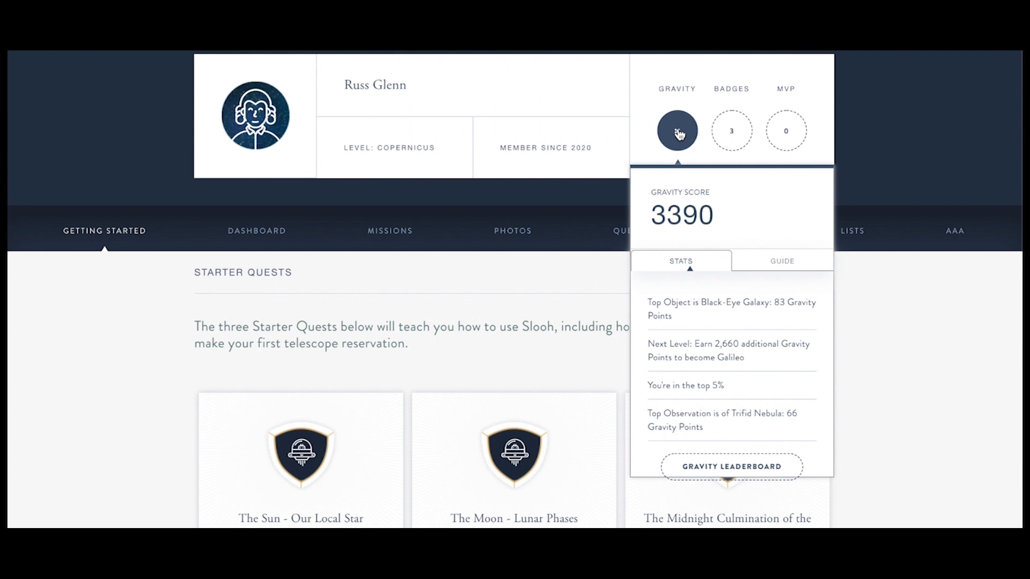
left_click(678, 133)
left_click(733, 134)
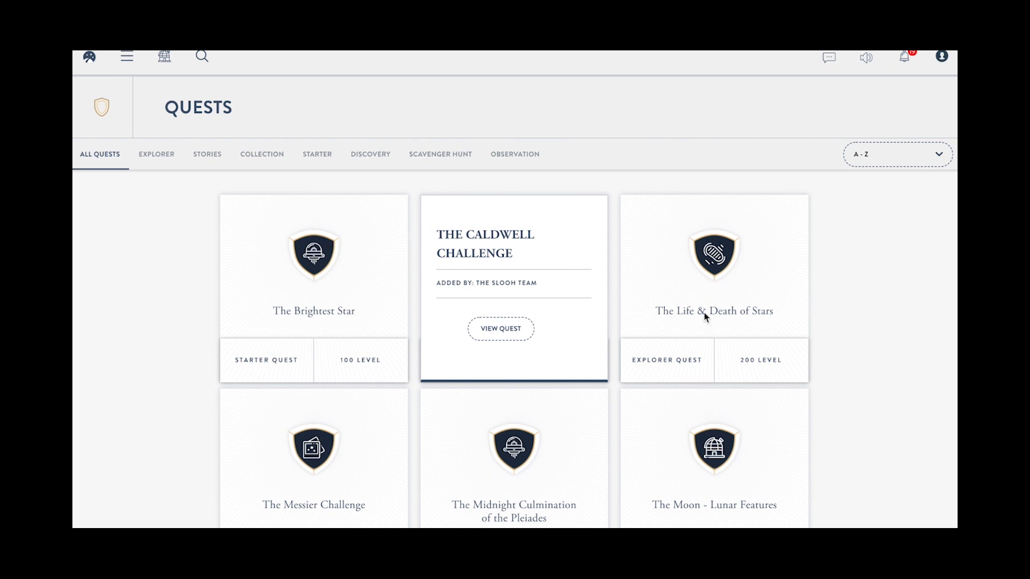
Open The Life & Death of Stars quest and expand its full description.
left_click(705, 329)
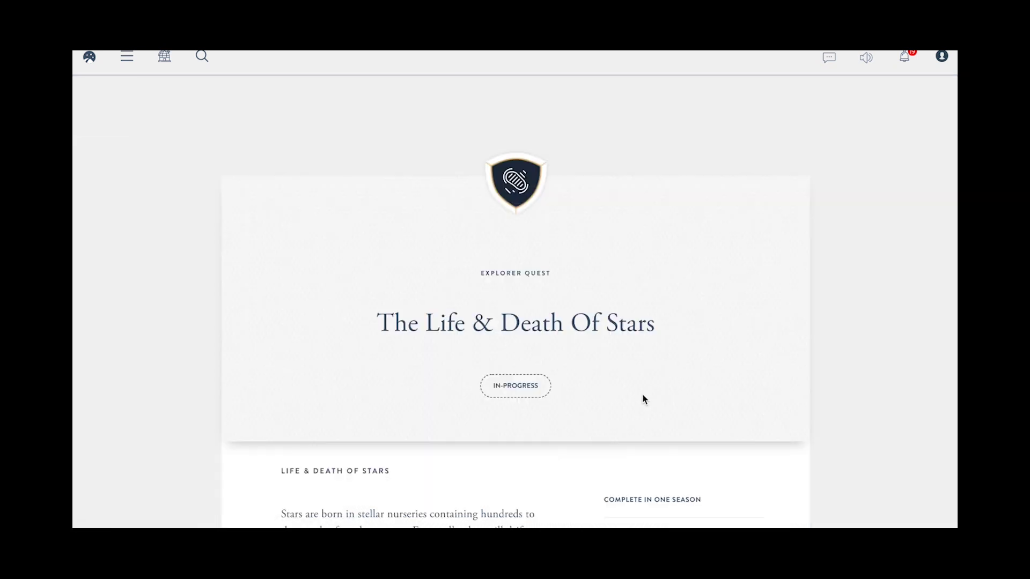
scroll(644, 397, "down", 2)
scroll(643, 396, "down", 3)
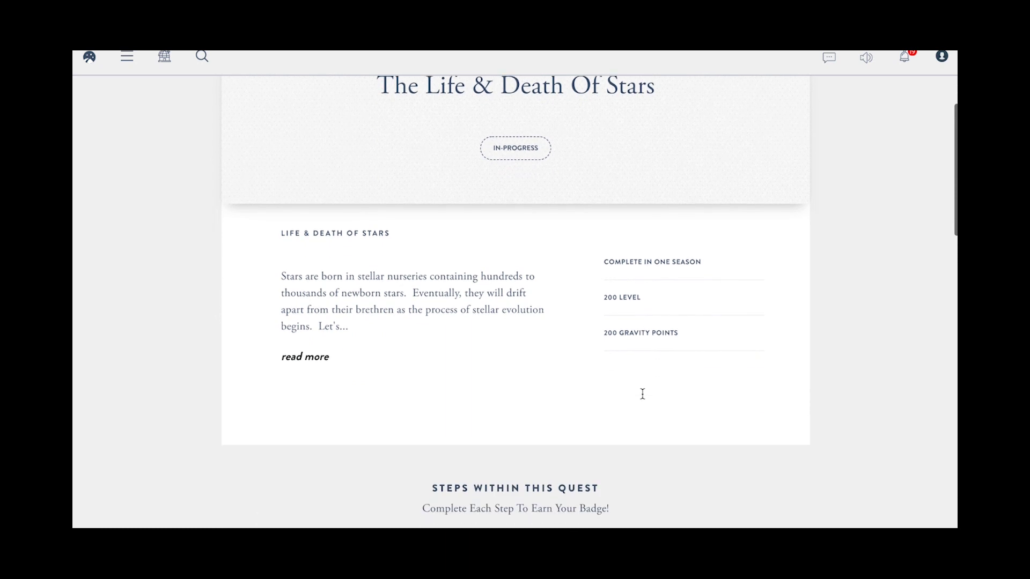
left_click(290, 352)
Scroll down to the quest's Steps Within This Quest list.
scroll(673, 409, "down", 1)
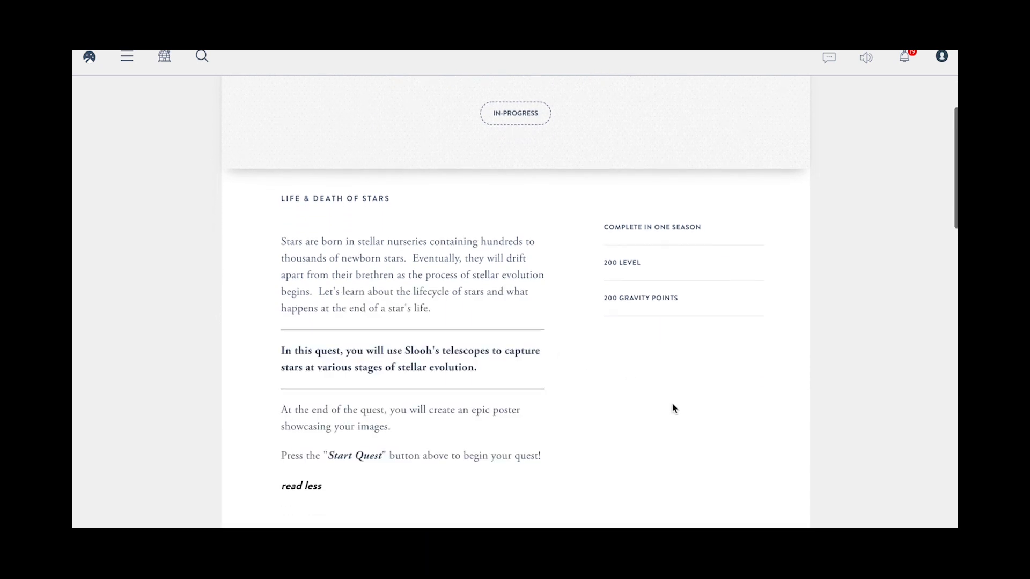
scroll(674, 409, "down", 2)
scroll(674, 408, "down", 2)
scroll(674, 408, "down", 2)
scroll(674, 409, "down", 2)
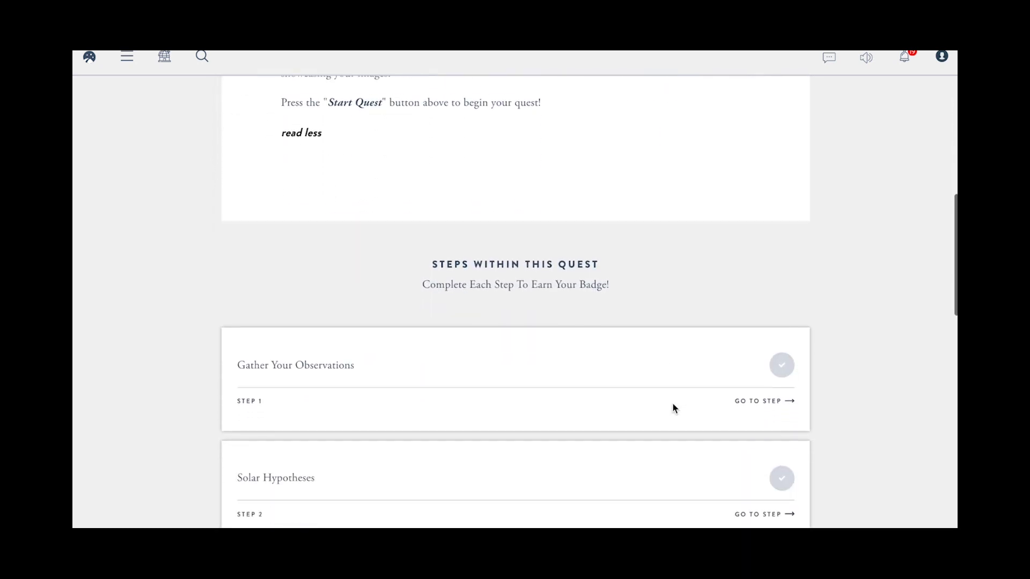
scroll(674, 408, "down", 3)
scroll(674, 409, "down", 2)
scroll(674, 409, "down", 2)
scroll(674, 409, "down", 2)
scroll(675, 409, "down", 2)
scroll(675, 407, "down", 3)
Scroll through Step 1's image slots, including empty supergiant slots, to the Stellar Lifetimes reading.
scroll(675, 406, "down", 2)
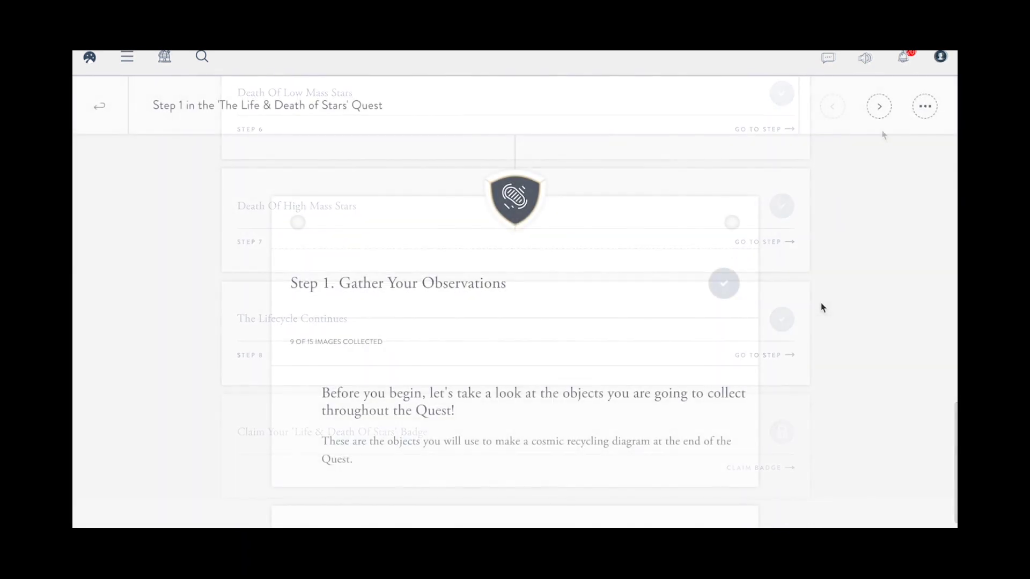
scroll(824, 307, "down", 2)
scroll(823, 307, "down", 2)
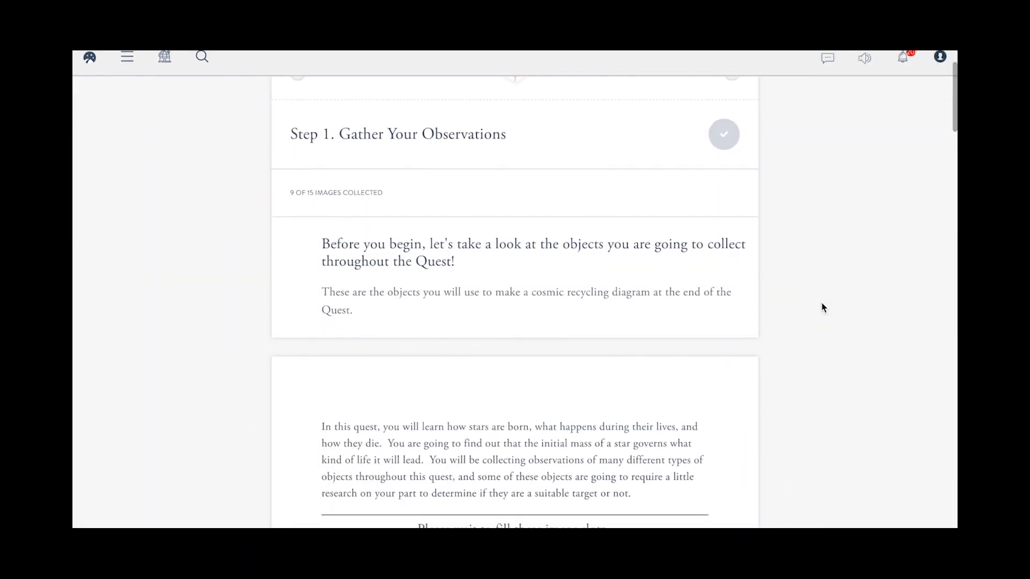
scroll(824, 307, "down", 3)
scroll(824, 307, "down", 2)
scroll(824, 308, "down", 2)
scroll(824, 307, "down", 1)
scroll(824, 308, "down", 2)
scroll(823, 308, "down", 2)
scroll(823, 304, "down", 2)
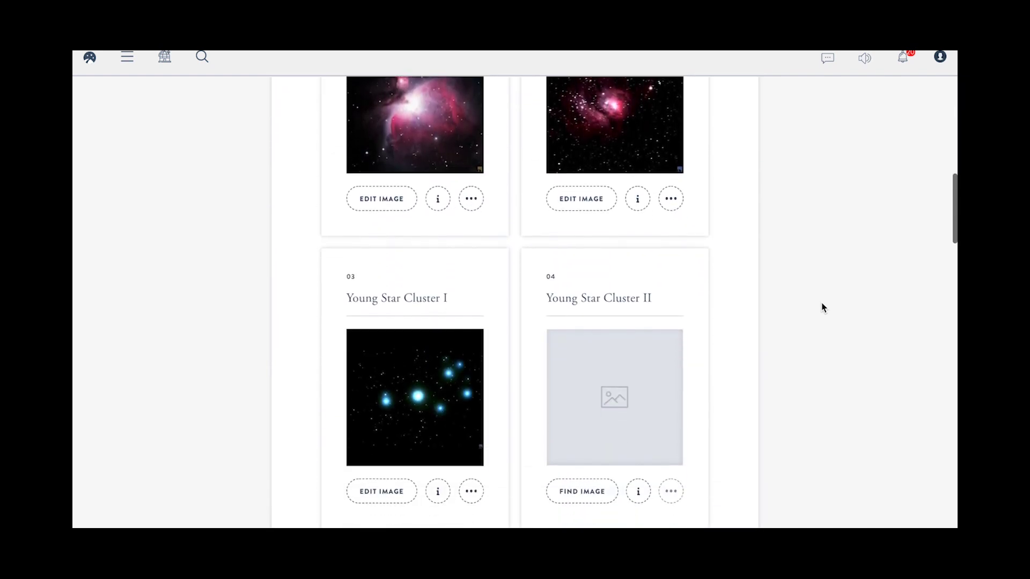
scroll(822, 304, "down", 2)
scroll(822, 304, "down", 2)
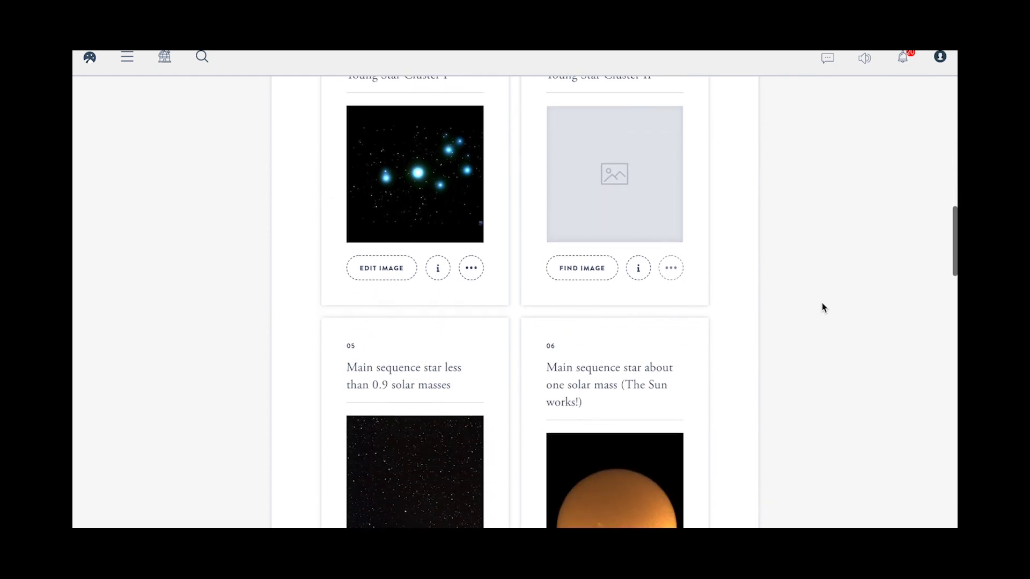
scroll(824, 308, "down", 3)
scroll(824, 308, "down", 3)
scroll(824, 308, "down", 2)
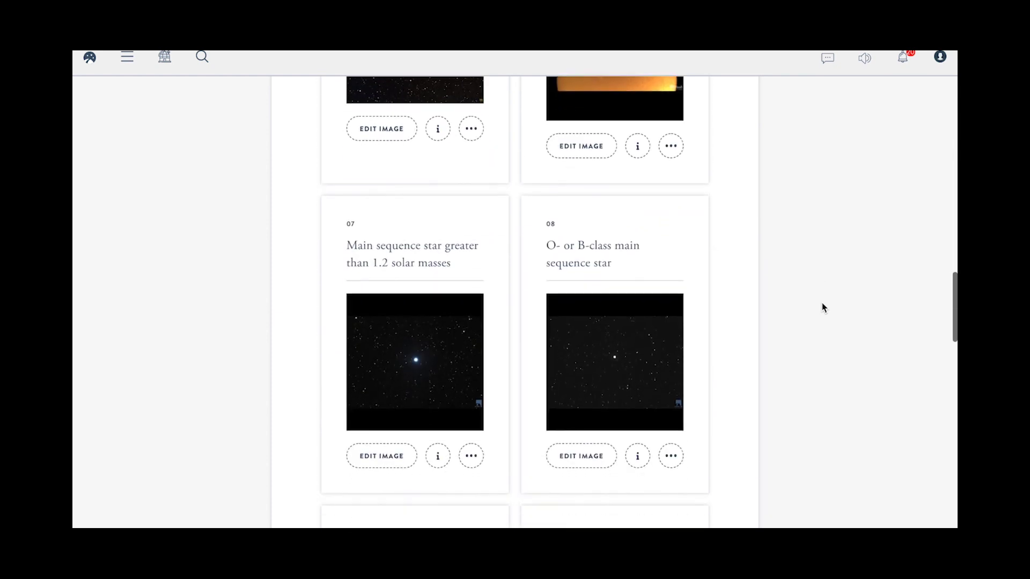
scroll(824, 307, "down", 4)
scroll(824, 308, "down", 4)
scroll(824, 308, "down", 4)
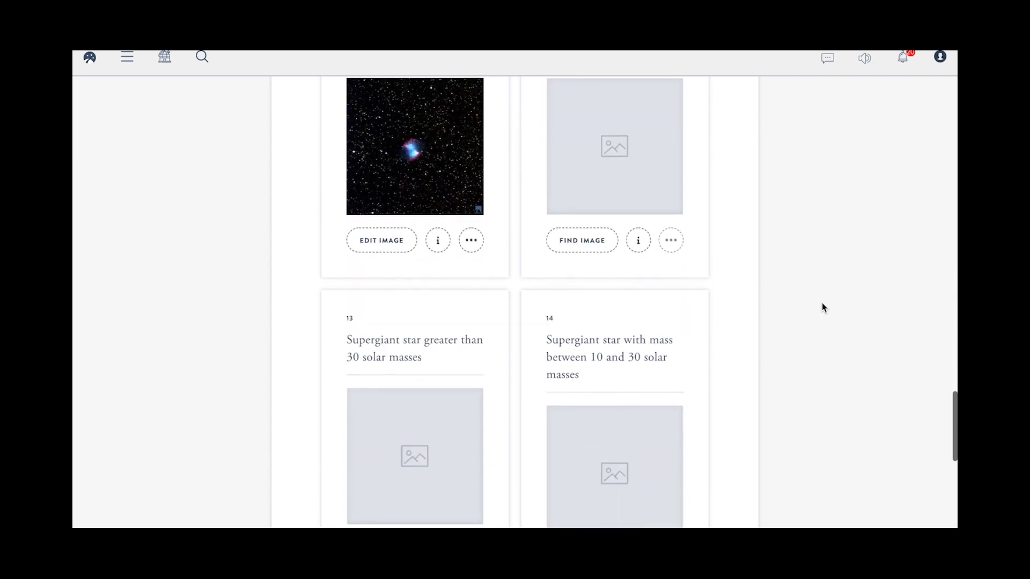
scroll(822, 304, "down", 3)
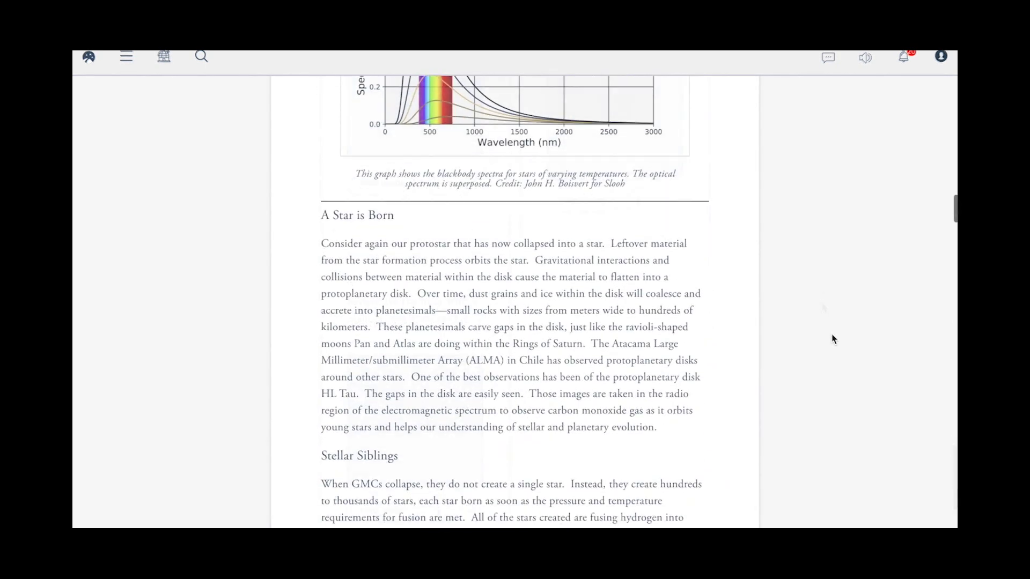
scroll(833, 338, "down", 2)
scroll(833, 338, "down", 4)
scroll(833, 338, "down", 2)
scroll(833, 338, "down", 3)
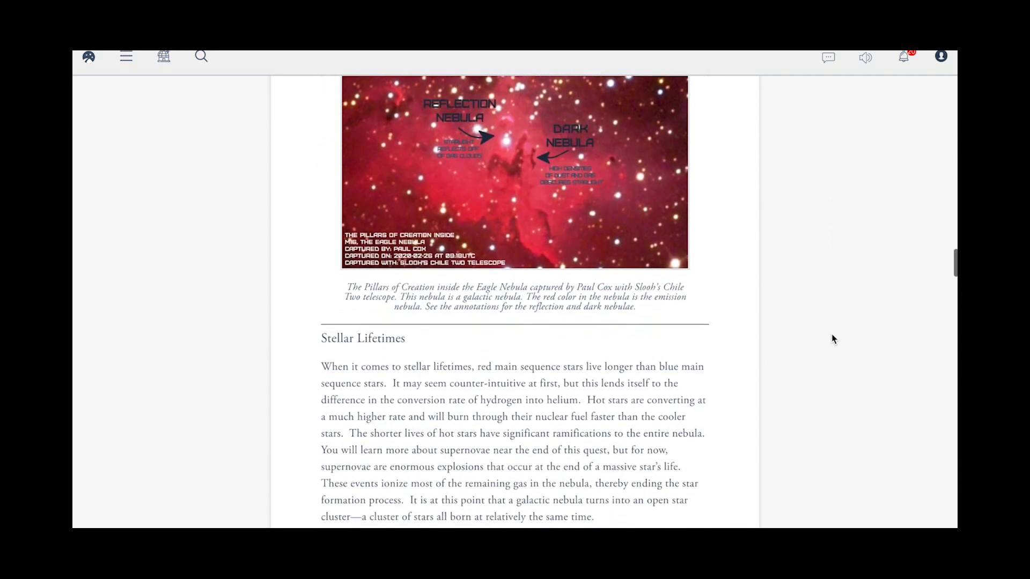
scroll(833, 339, "down", 1)
scroll(833, 339, "down", 3)
scroll(833, 339, "down", 3)
scroll(834, 339, "down", 1)
scroll(833, 338, "down", 3)
scroll(834, 338, "down", 3)
scroll(833, 338, "down", 3)
scroll(835, 337, "down", 2)
scroll(834, 337, "down", 4)
scroll(835, 337, "down", 1)
scroll(835, 336, "down", 5)
scroll(835, 336, "down", 1)
scroll(835, 336, "down", 4)
scroll(835, 336, "down", 2)
scroll(835, 337, "down", 4)
scroll(835, 336, "down", 1)
scroll(834, 336, "down", 4)
scroll(835, 337, "down", 2)
scroll(835, 336, "down", 3)
scroll(835, 336, "down", 2)
scroll(835, 336, "down", 3)
scroll(835, 336, "down", 2)
scroll(835, 336, "down", 3)
scroll(835, 336, "down", 2)
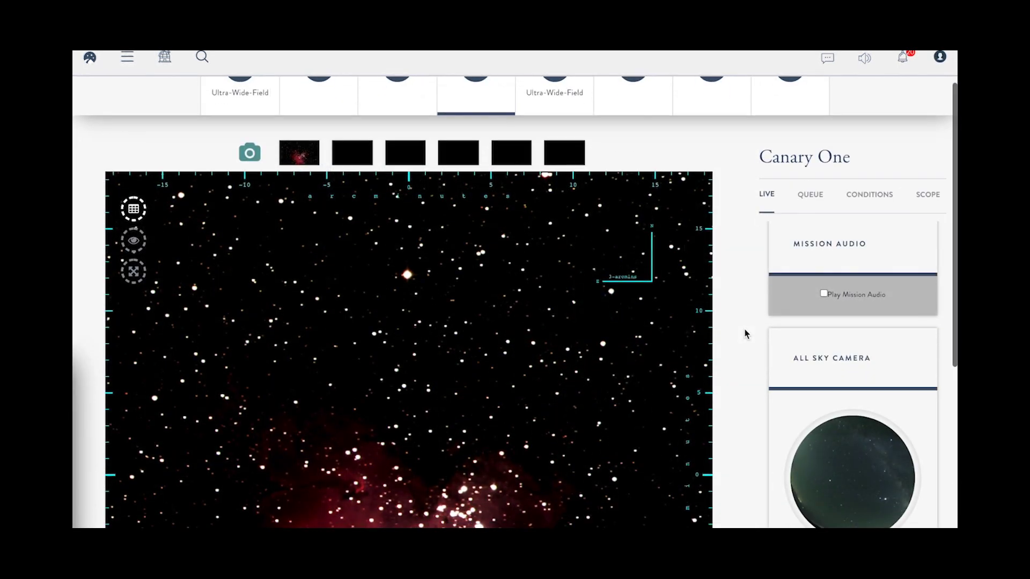
Scroll the Canary One live view of the Eagle Nebula to its Serpens sky chart.
scroll(746, 335, "down", 2)
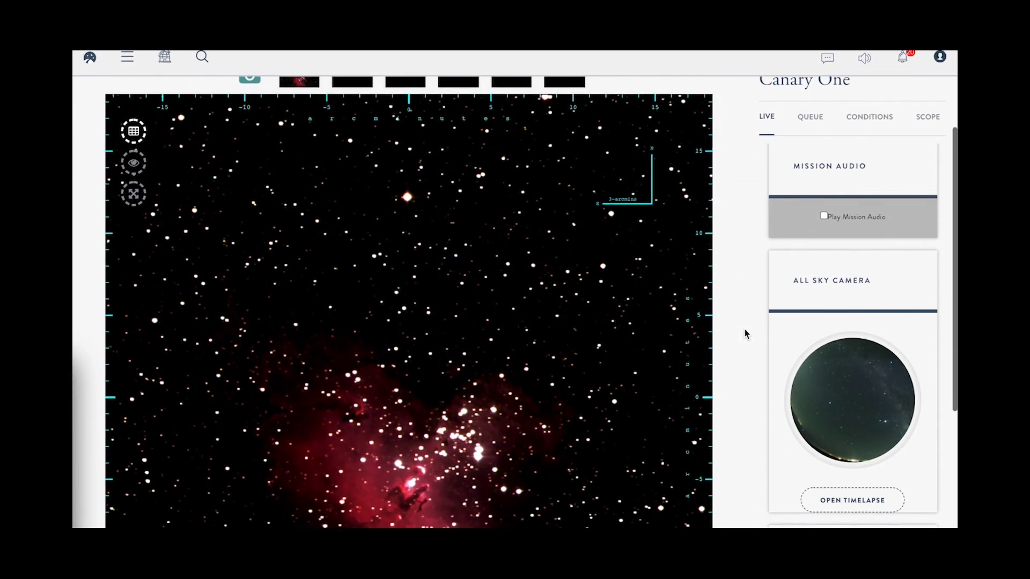
scroll(746, 334, "down", 1)
scroll(746, 334, "down", 1)
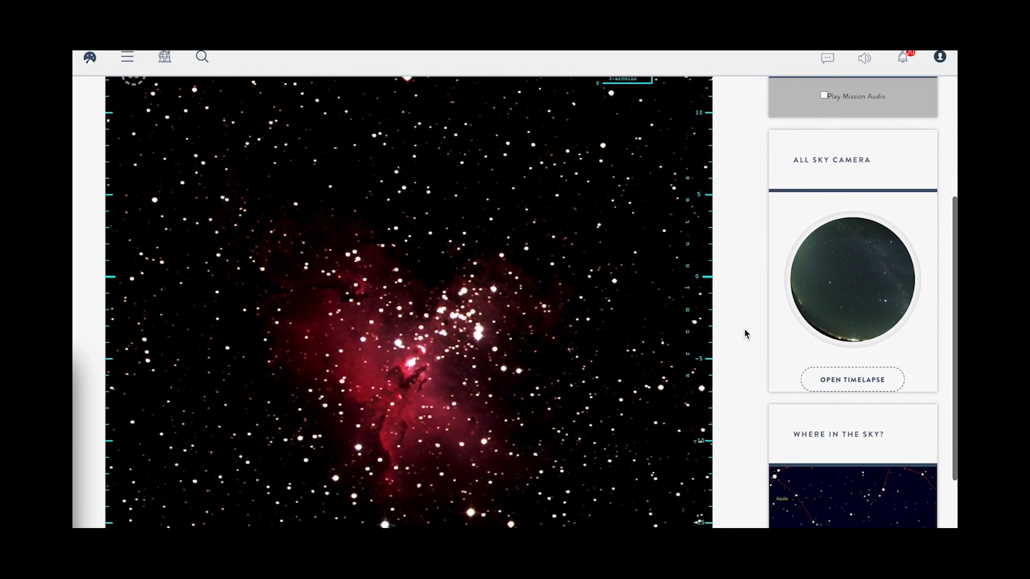
scroll(745, 334, "down", 2)
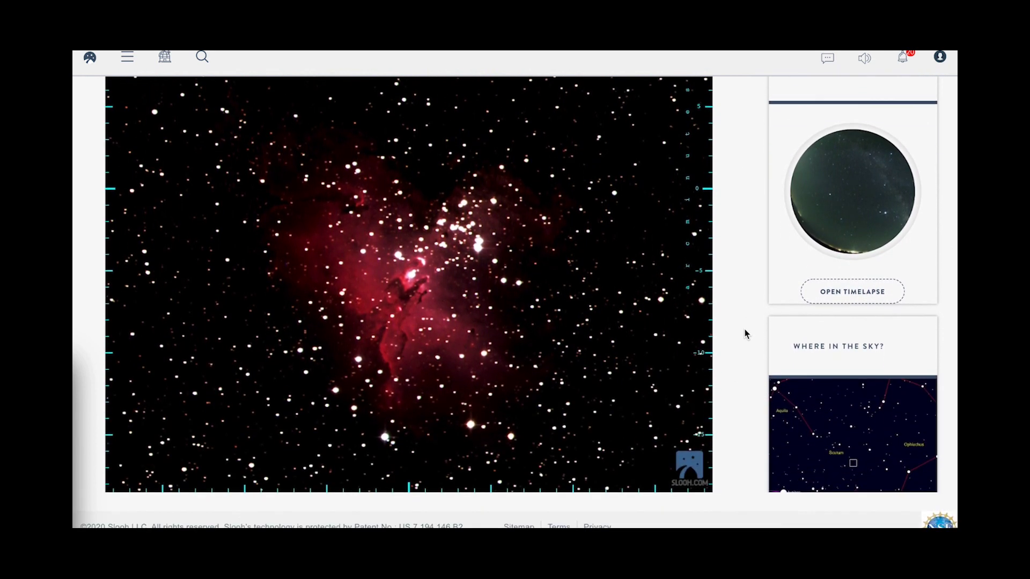